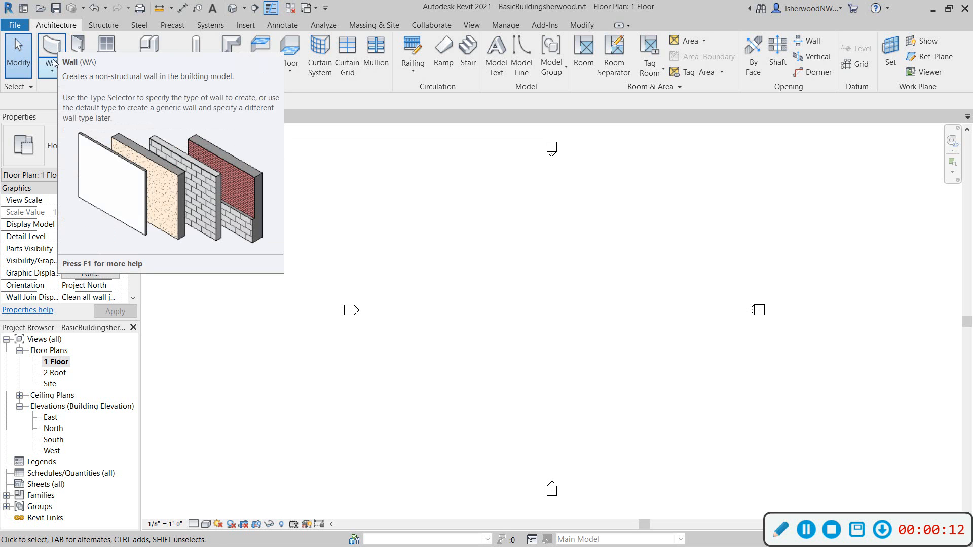
Step: Start an architectural wall using the Basic Wall type Generic - 8"
{"action": "left_click", "coordinate": [53, 66]}
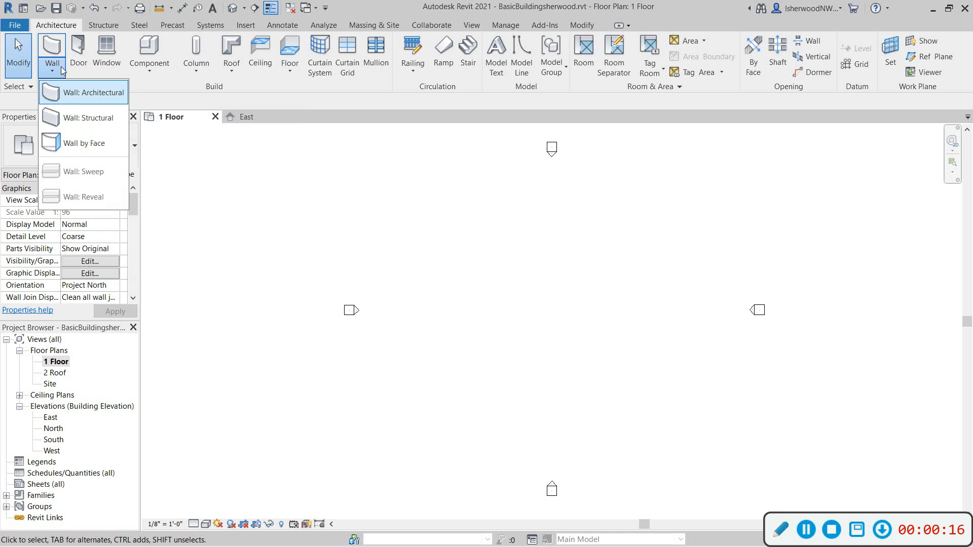
{"action": "left_click", "coordinate": [56, 50]}
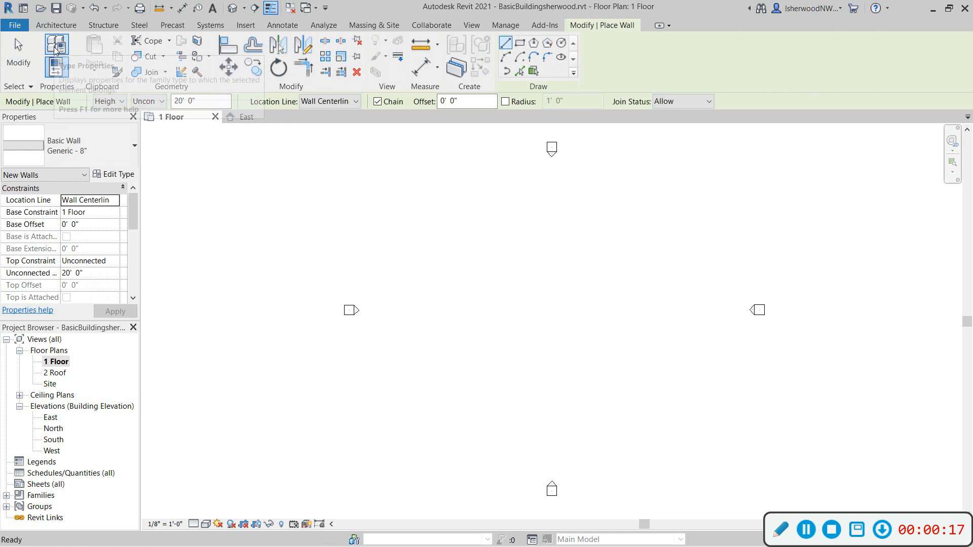
{"action": "left_click", "coordinate": [112, 154]}
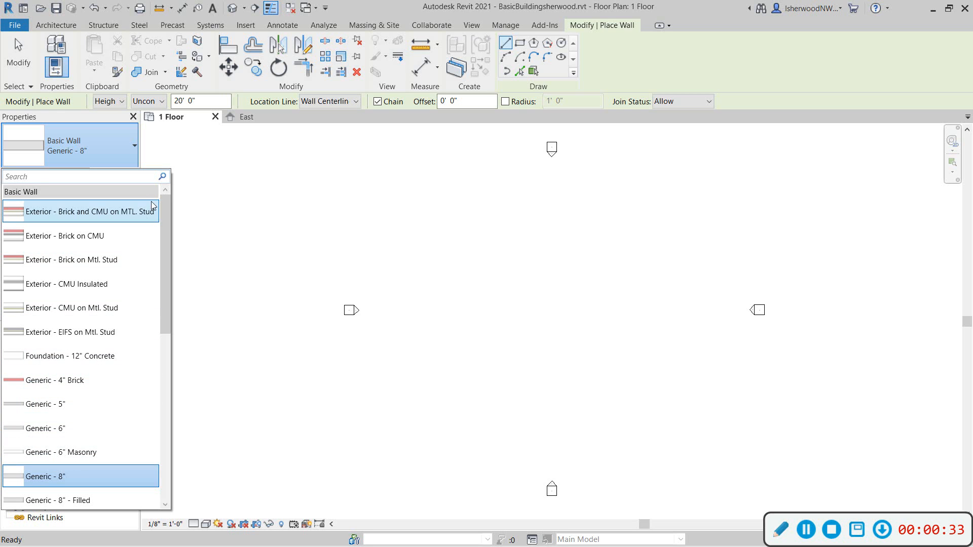
{"action": "left_click", "coordinate": [44, 484]}
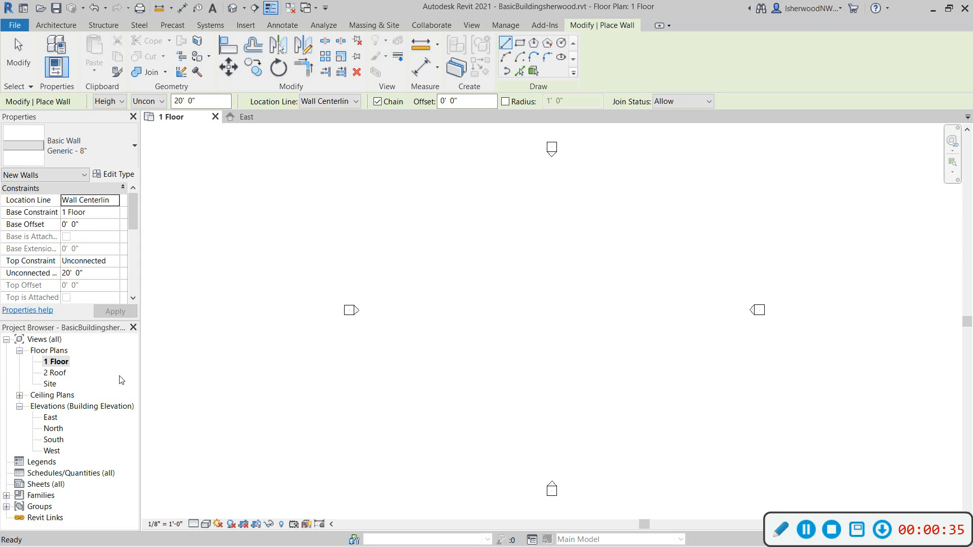
Step: Duplicate the Generic - 8" wall type under the name Exterior Wall 1
{"action": "left_click", "coordinate": [118, 179]}
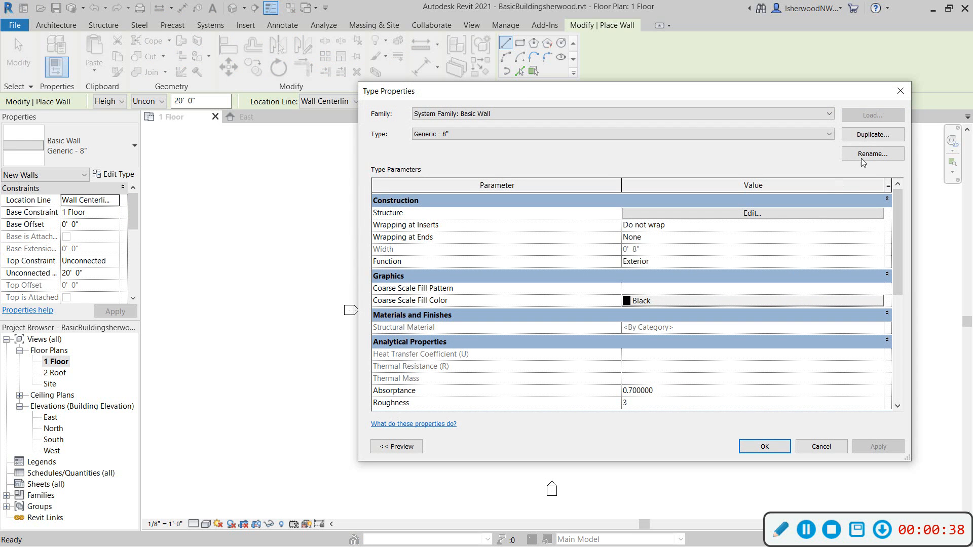
{"action": "left_click", "coordinate": [873, 134]}
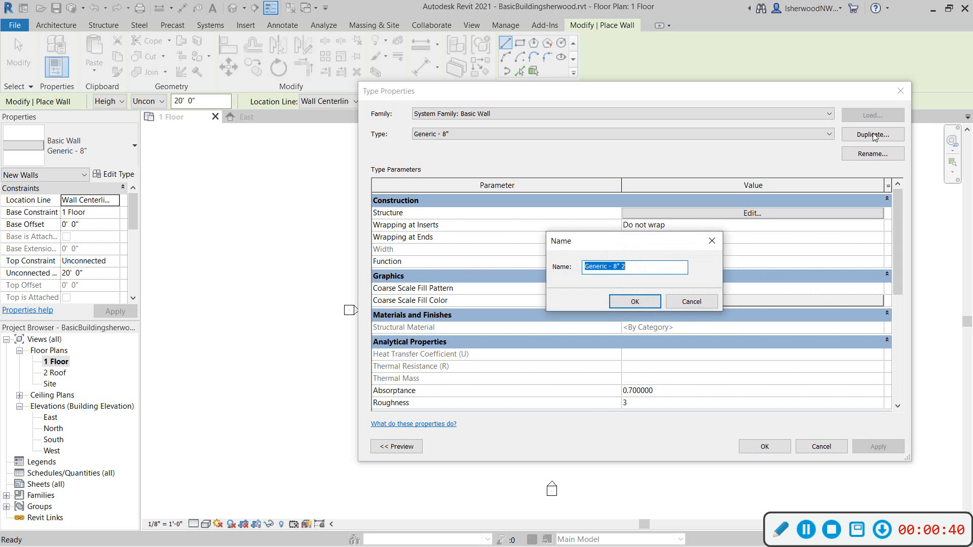
{"action": "type", "text": "Exterior Wall 1"}
{"action": "left_click", "coordinate": [634, 300]}
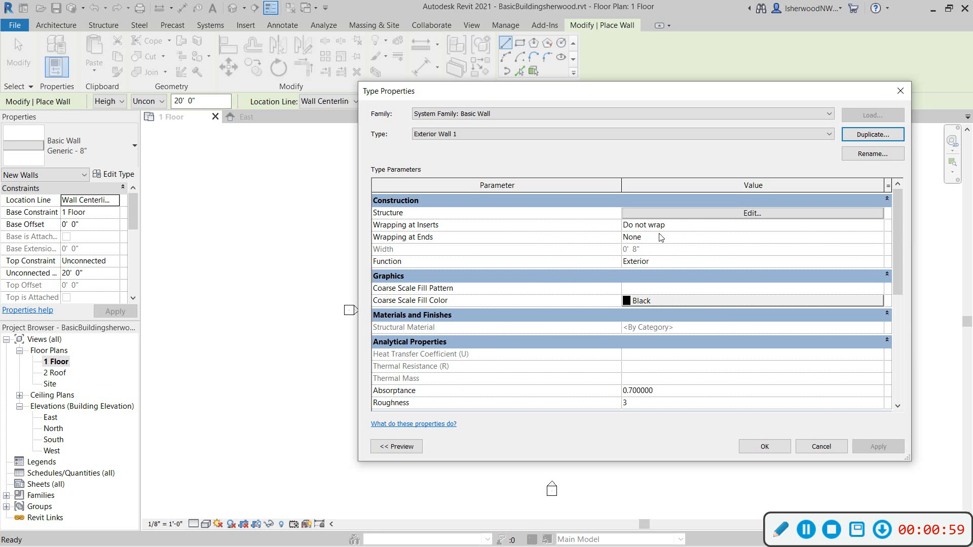
Step: Set the thickness of the structure layer in the Exterior Wall 1 assembly to 5 1/2"
{"action": "left_click", "coordinate": [698, 213]}
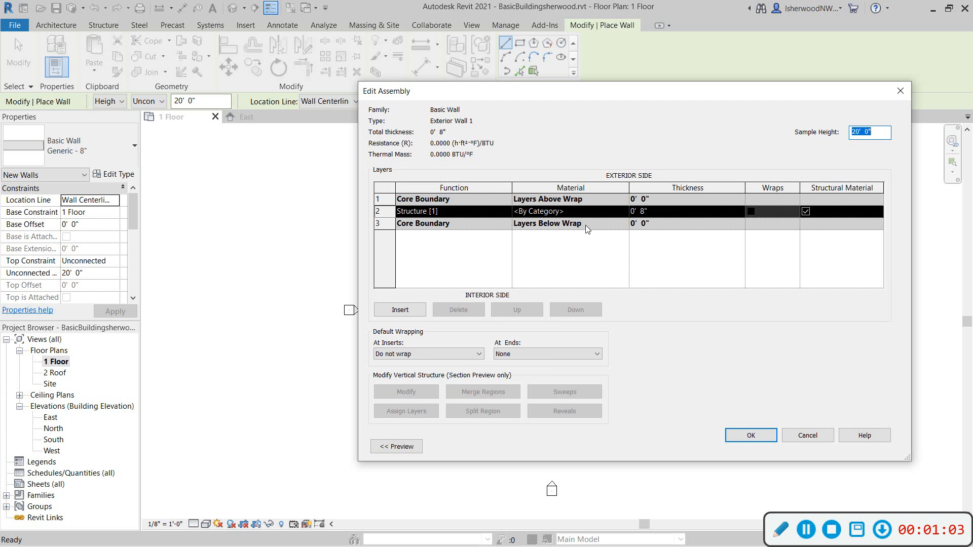
{"action": "left_click", "coordinate": [661, 210]}
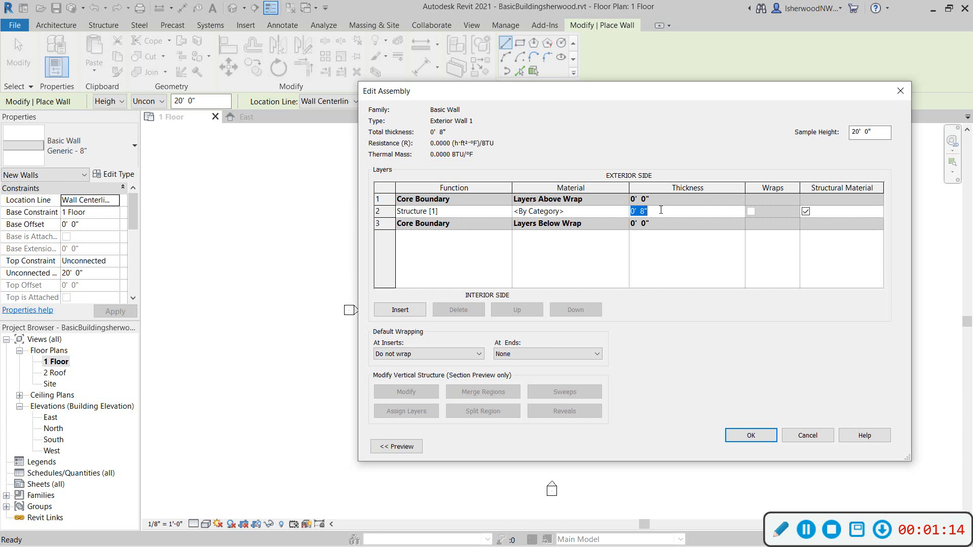
{"action": "type", "text": "5 1/2"}
{"action": "key", "text": "Tab"}
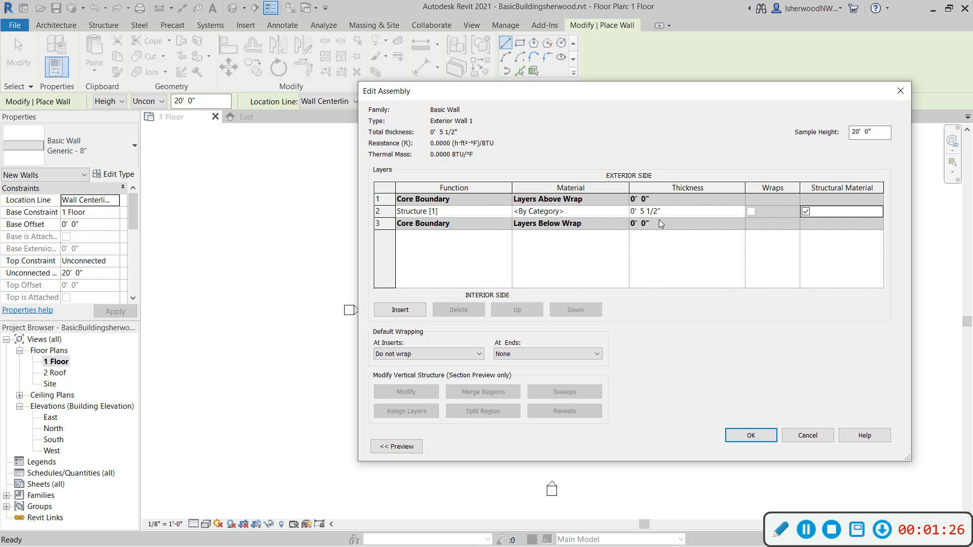
Step: Assign the Softwood, Lumber material to the wall's structure layer
{"action": "left_click", "coordinate": [582, 213]}
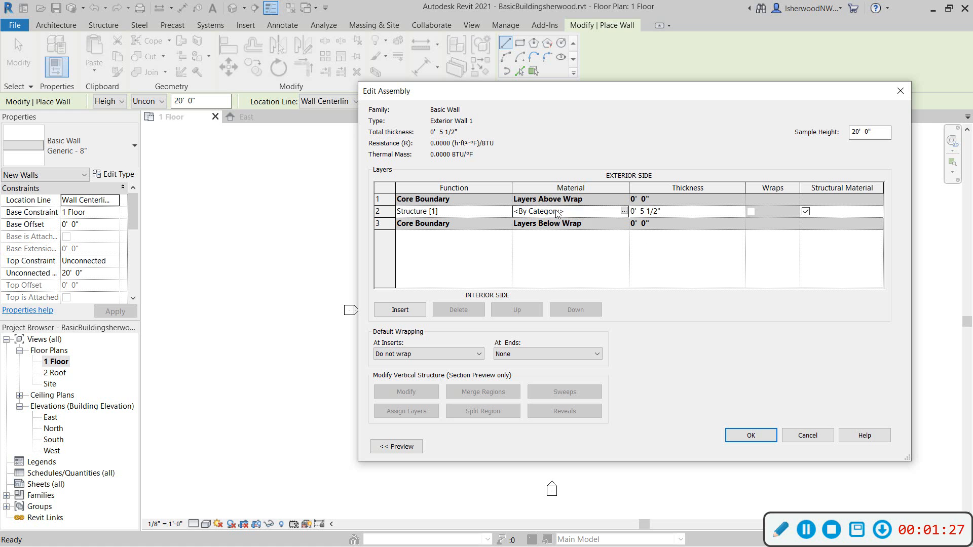
{"action": "left_click", "coordinate": [623, 211]}
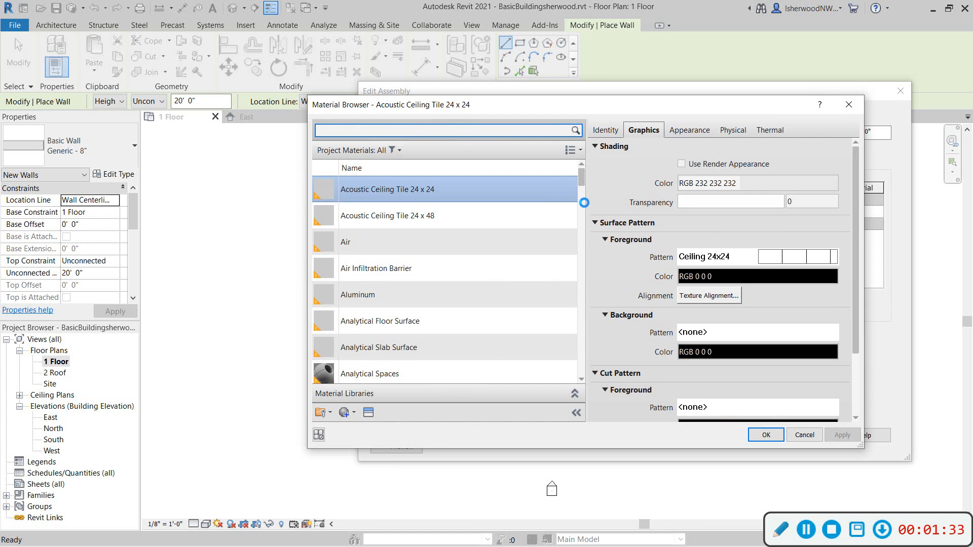
{"action": "scroll", "coordinate": [582, 181], "scroll_direction": "down", "scroll_amount": 2}
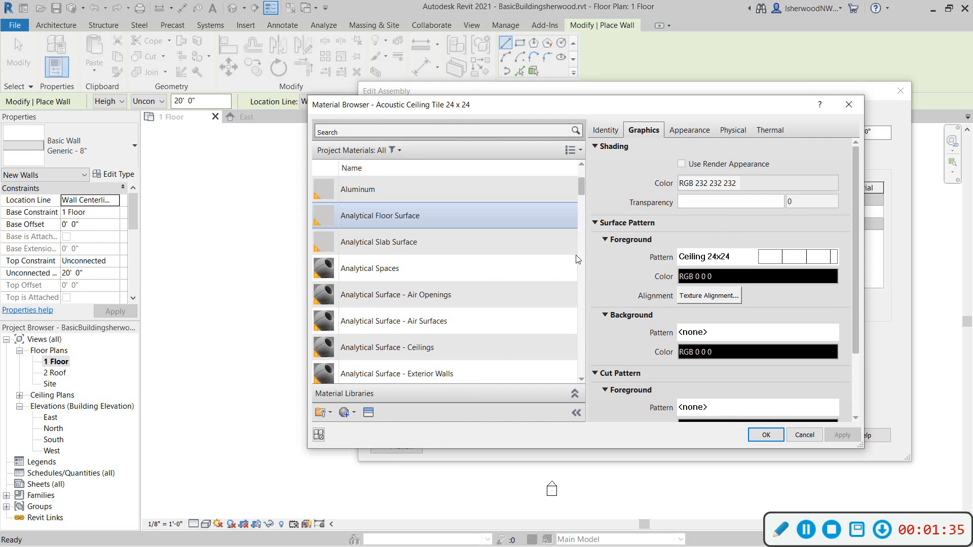
{"action": "left_click", "coordinate": [581, 379]}
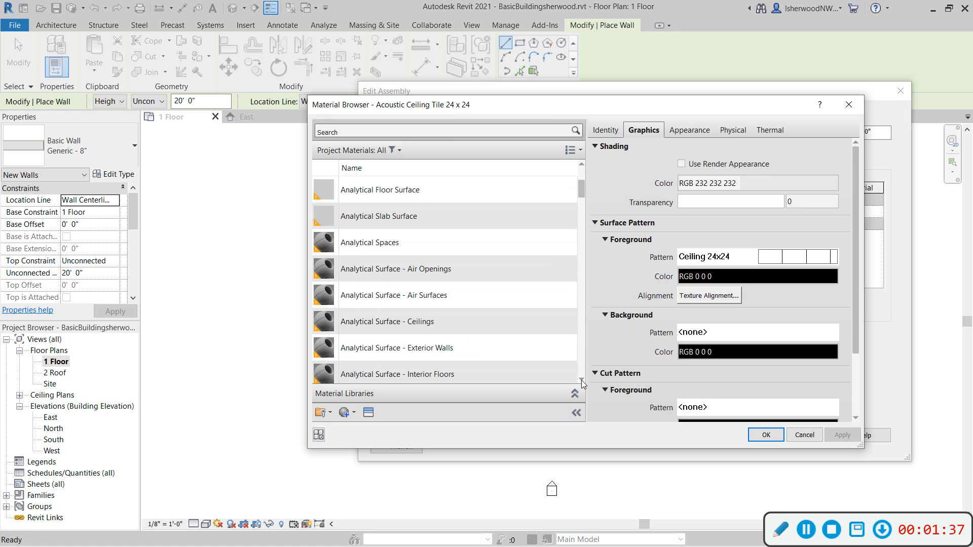
{"action": "left_click_drag", "start_coordinate": [580, 193], "coordinate": [488, 331]}
{"action": "left_click", "coordinate": [418, 362]}
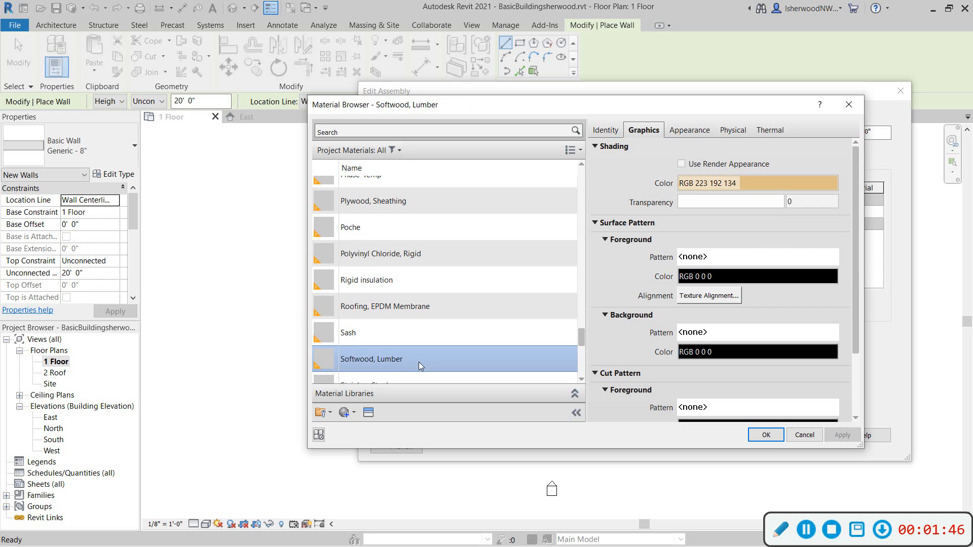
{"action": "left_click", "coordinate": [772, 439]}
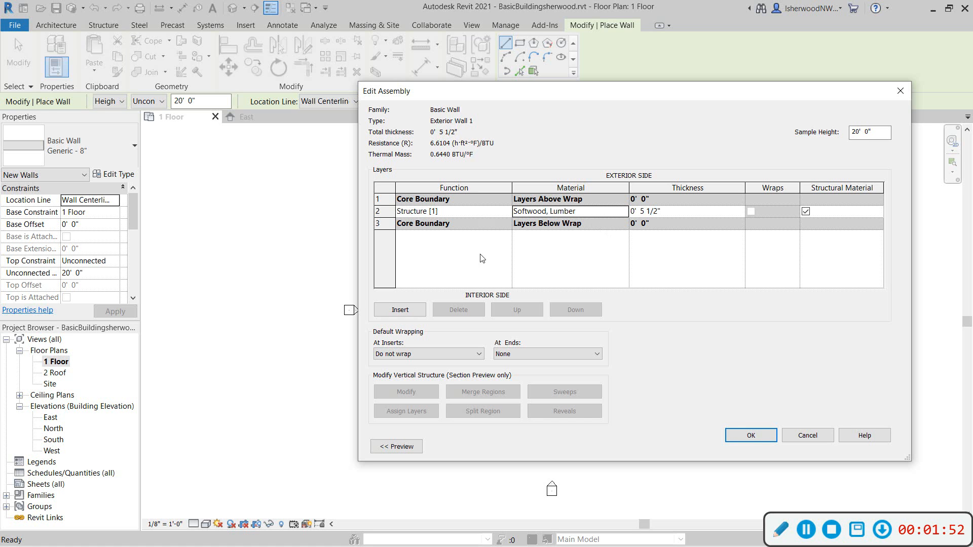
Step: Insert a wall layer below the interior core boundary and set its function to Substrate [2]
{"action": "left_click", "coordinate": [413, 316]}
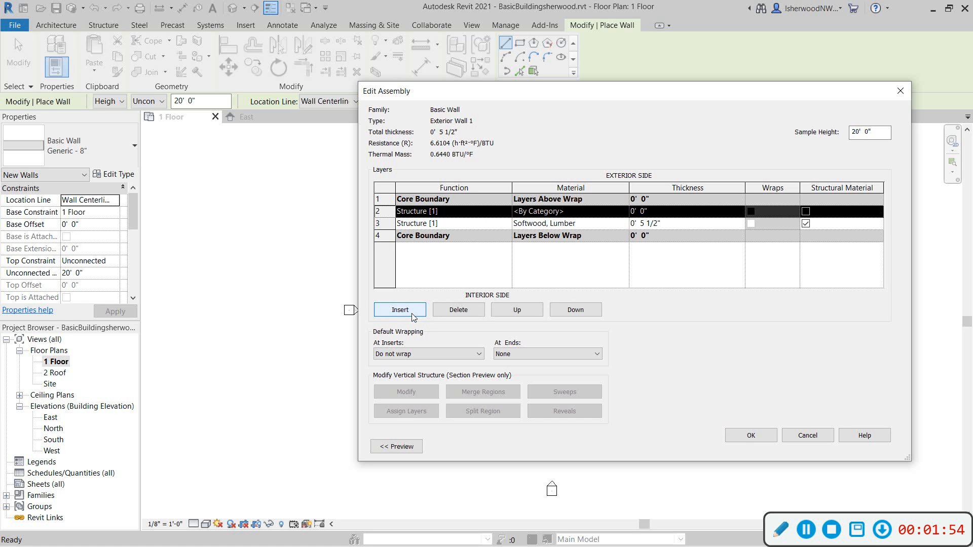
{"action": "left_click", "coordinate": [568, 311]}
{"action": "left_click", "coordinate": [568, 310]}
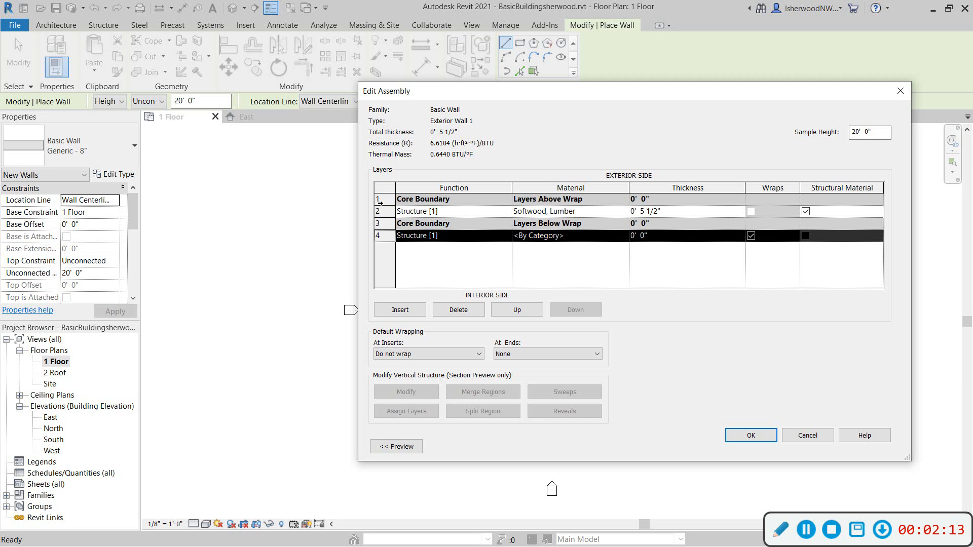
{"action": "left_click", "coordinate": [449, 237]}
{"action": "left_click", "coordinate": [506, 236]}
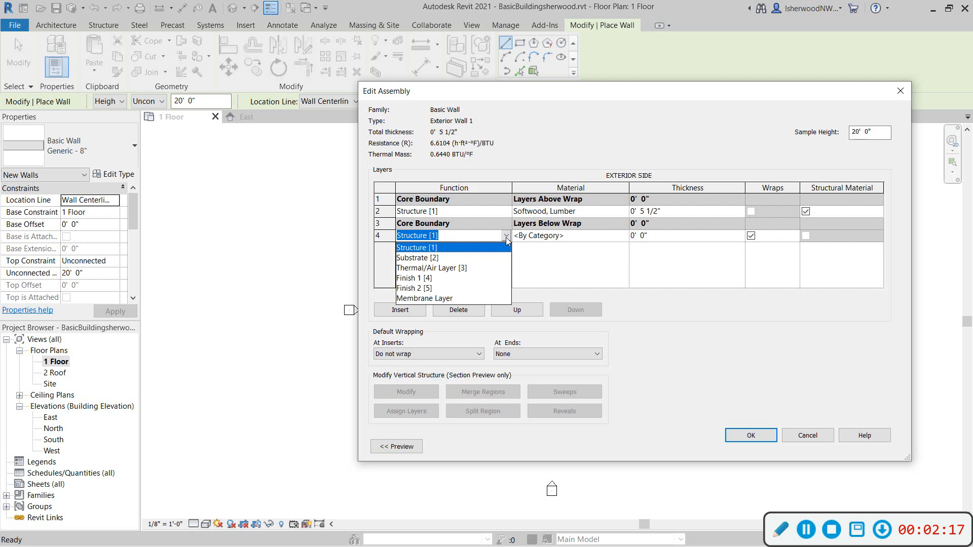
{"action": "left_click", "coordinate": [480, 258]}
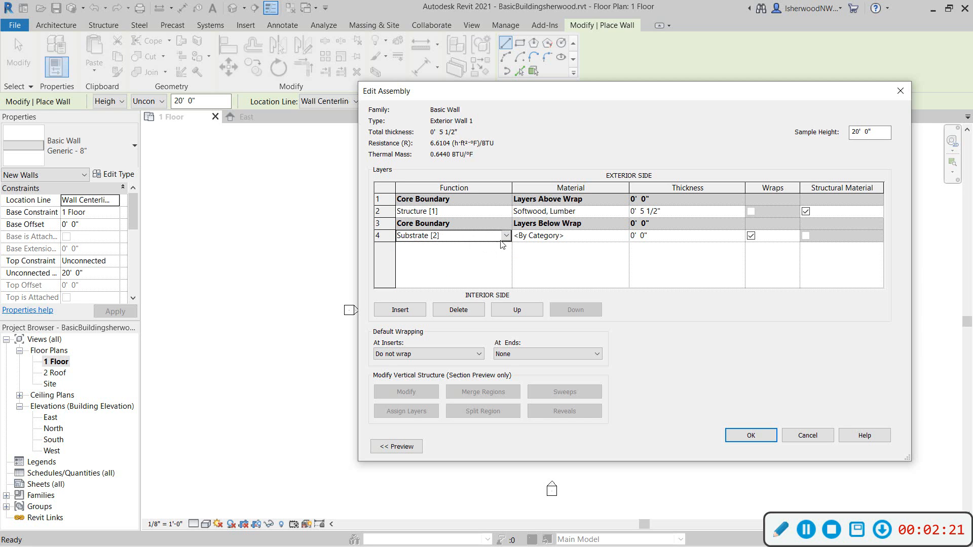
Step: Try to enter Sheet Rock directly as the material name of the substrate layer
{"action": "left_click", "coordinate": [554, 237]}
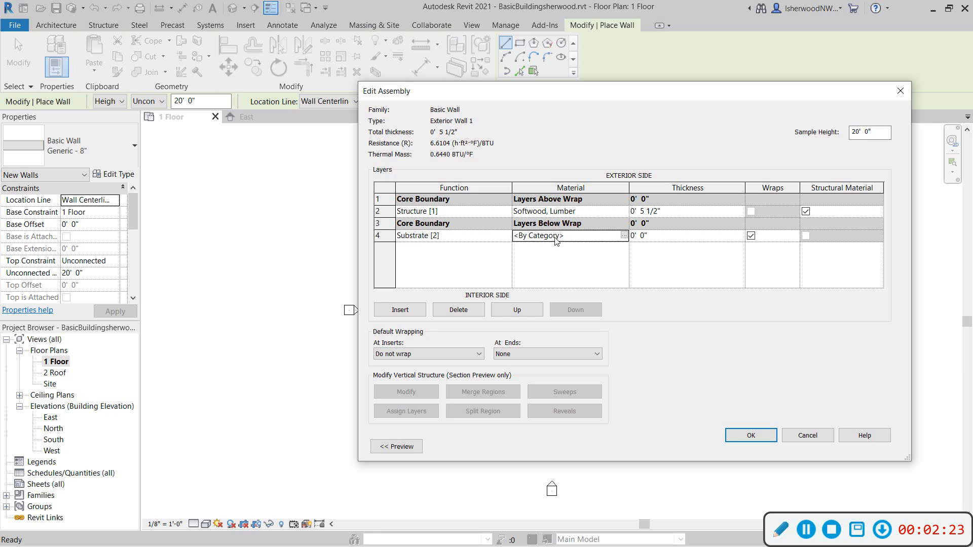
{"action": "left_click_drag", "start_coordinate": [571, 239], "coordinate": [506, 239]}
{"action": "type", "text": "Sheet R"}
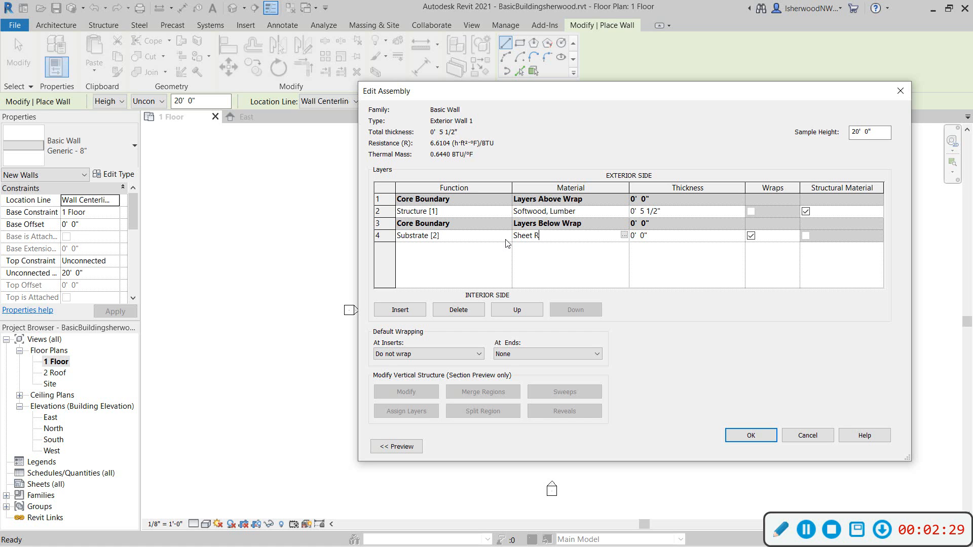
{"action": "left_click", "coordinate": [599, 276]}
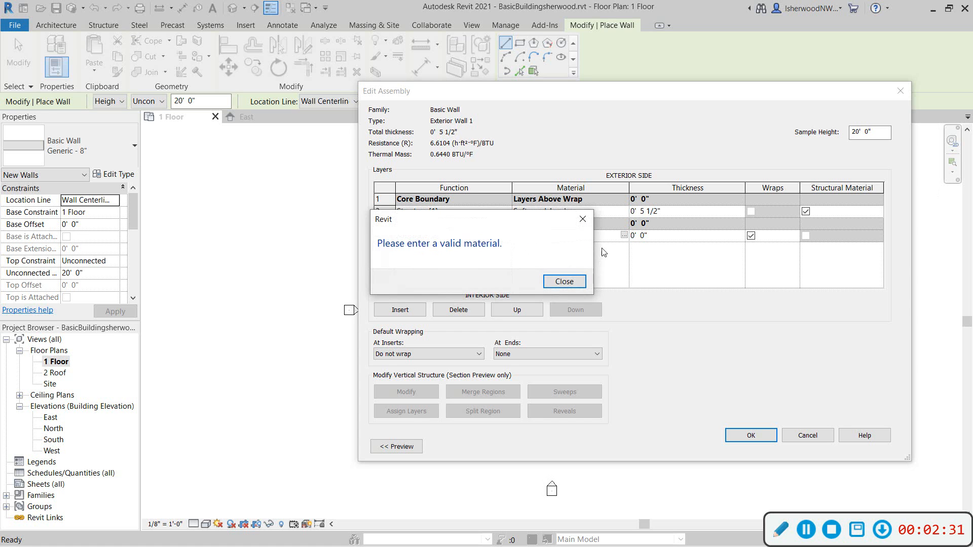
{"action": "left_click", "coordinate": [564, 282]}
{"action": "left_click", "coordinate": [578, 260]}
{"action": "left_click", "coordinate": [583, 219]}
Step: Assign the Gypsum Wall Board material to the substrate layer from the project materials
{"action": "left_click", "coordinate": [624, 235]}
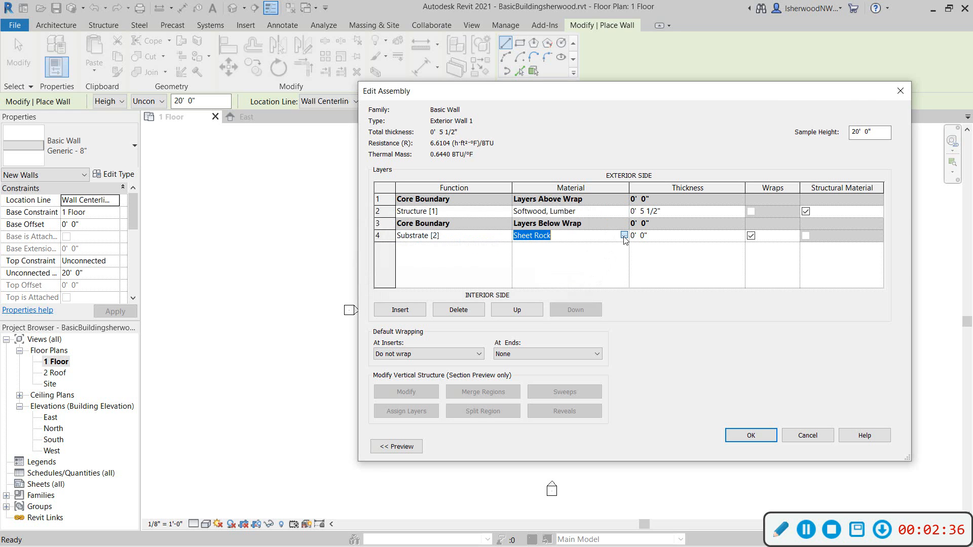
{"action": "left_click", "coordinate": [624, 236]}
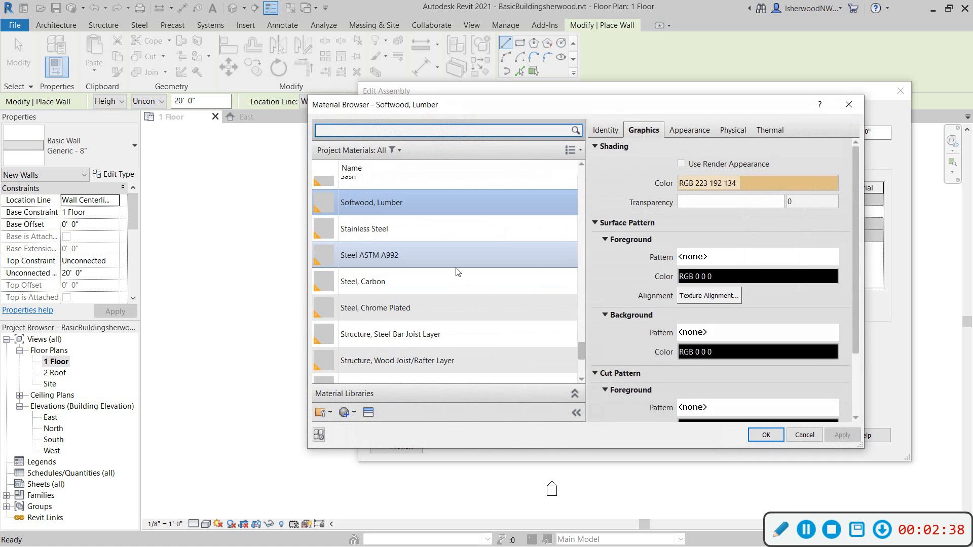
{"action": "scroll", "coordinate": [457, 272], "scroll_direction": "up", "scroll_amount": 2}
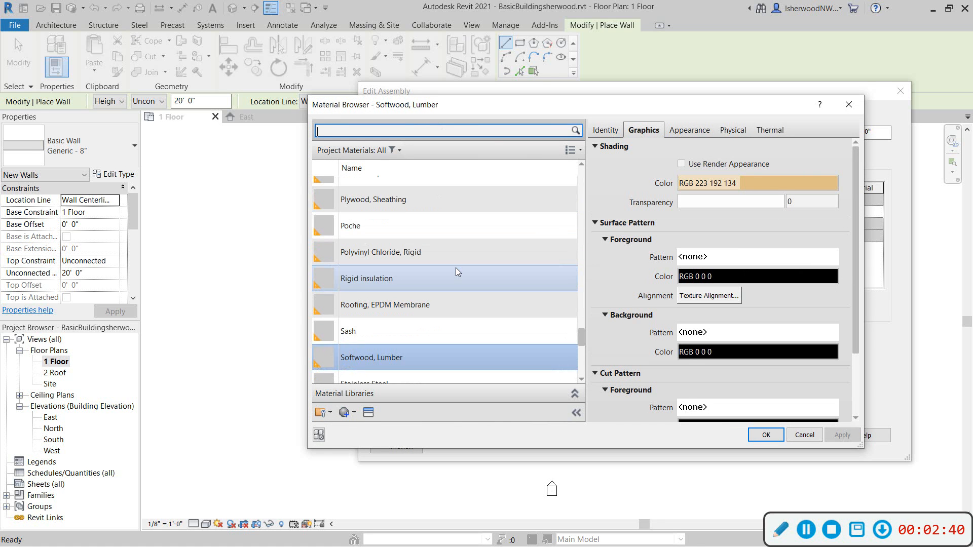
{"action": "scroll", "coordinate": [456, 272], "scroll_direction": "up", "scroll_amount": 7}
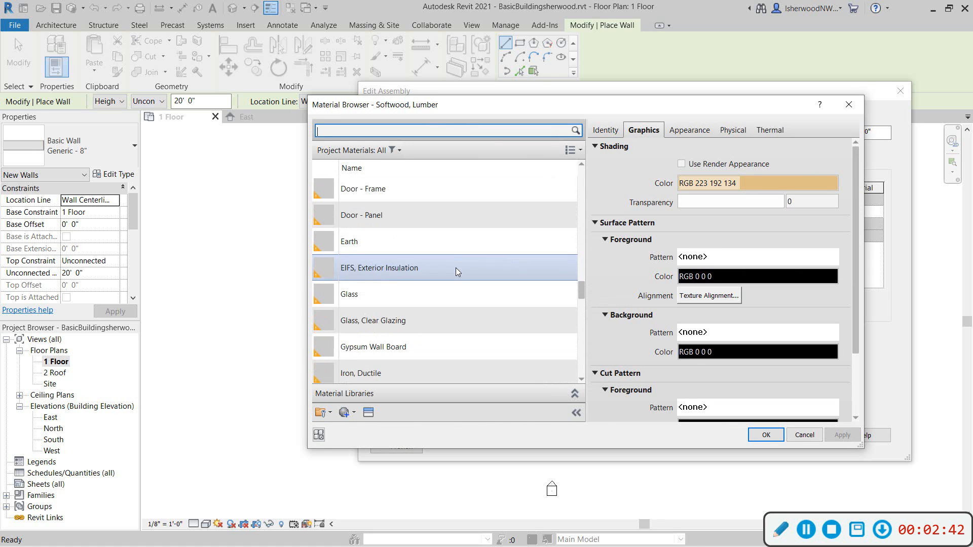
{"action": "left_click", "coordinate": [428, 348]}
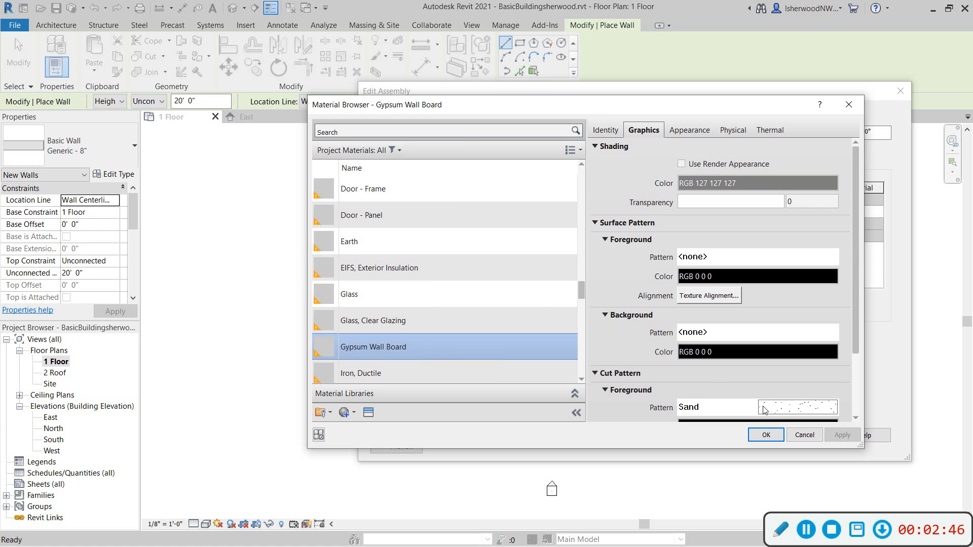
{"action": "left_click", "coordinate": [766, 435]}
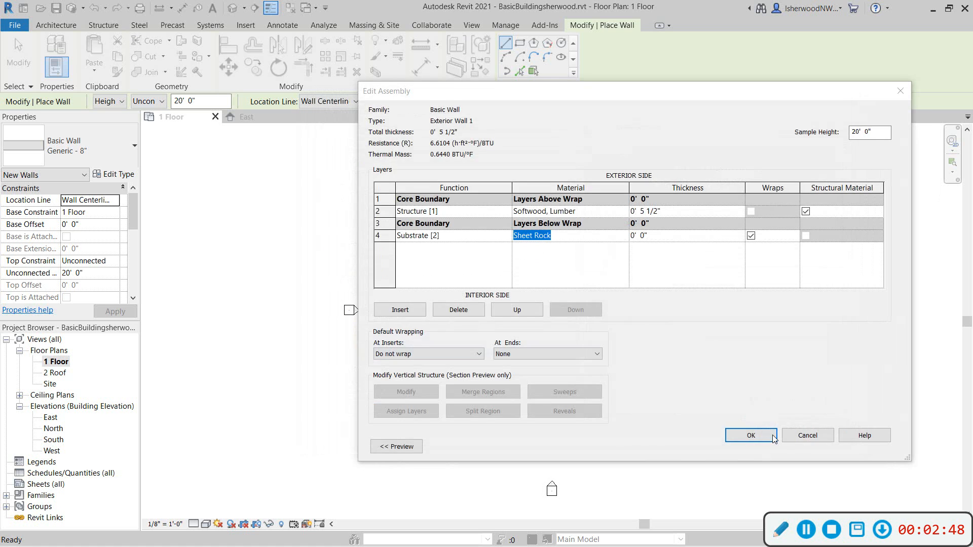
{"action": "left_click", "coordinate": [710, 287]}
{"action": "left_click", "coordinate": [584, 285]}
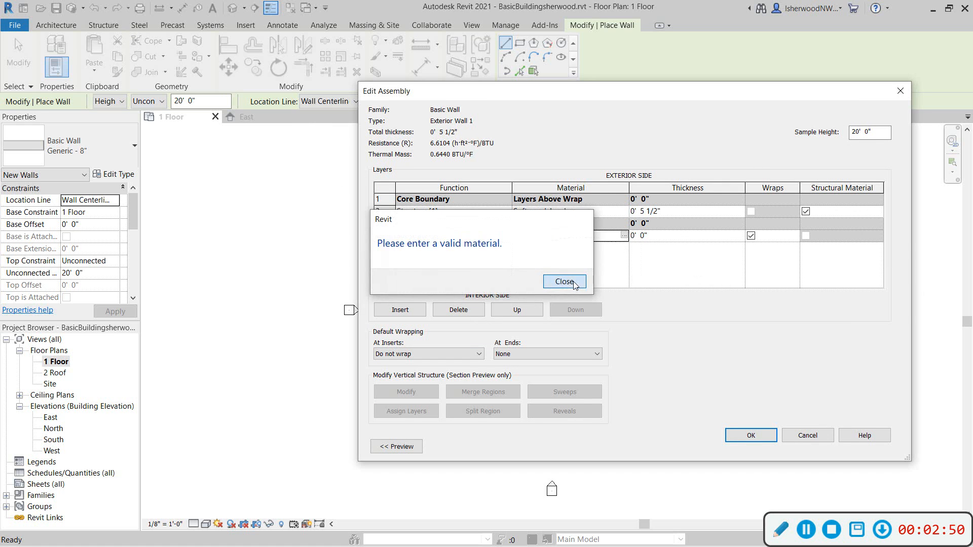
Step: Set the Gypsum Wall Board layer's thickness to 1/2" and accept the wall assembly
{"action": "left_click", "coordinate": [648, 242]}
{"action": "left_click_drag", "start_coordinate": [649, 235], "coordinate": [629, 235]}
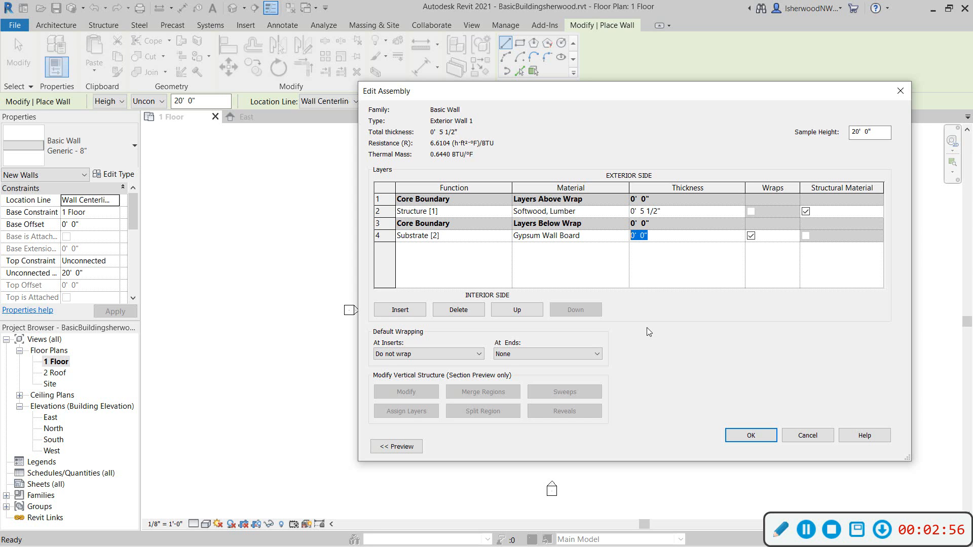
{"action": "type", "text": ".5"}
{"action": "left_click", "coordinate": [763, 438]}
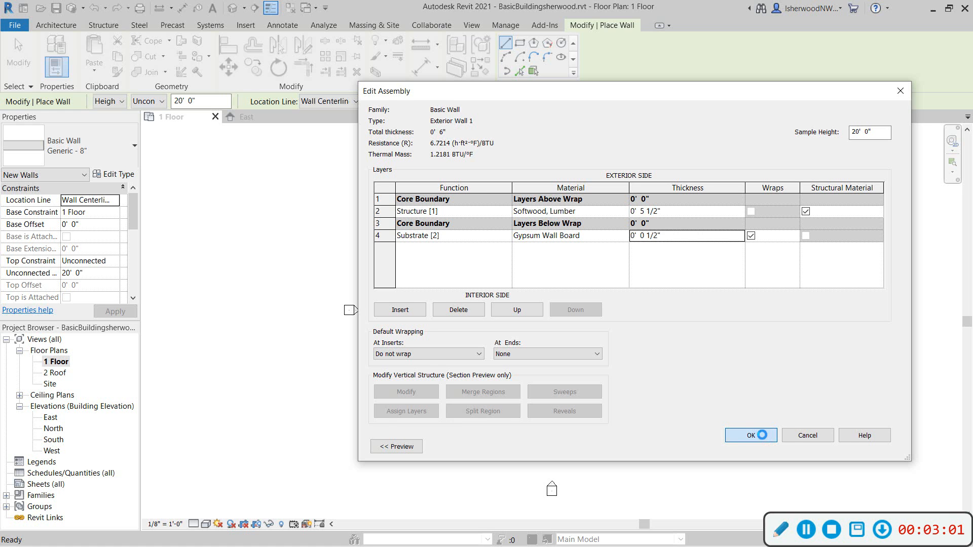
Step: Reopen the Exterior Wall 1 structure and insert a new layer outside the exterior core boundary
{"action": "left_click", "coordinate": [741, 218]}
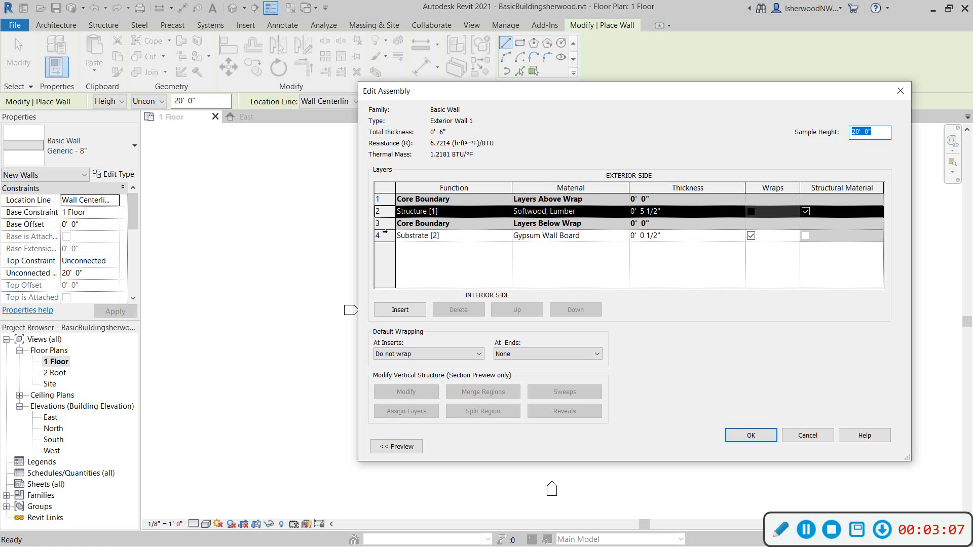
{"action": "left_click", "coordinate": [381, 198]}
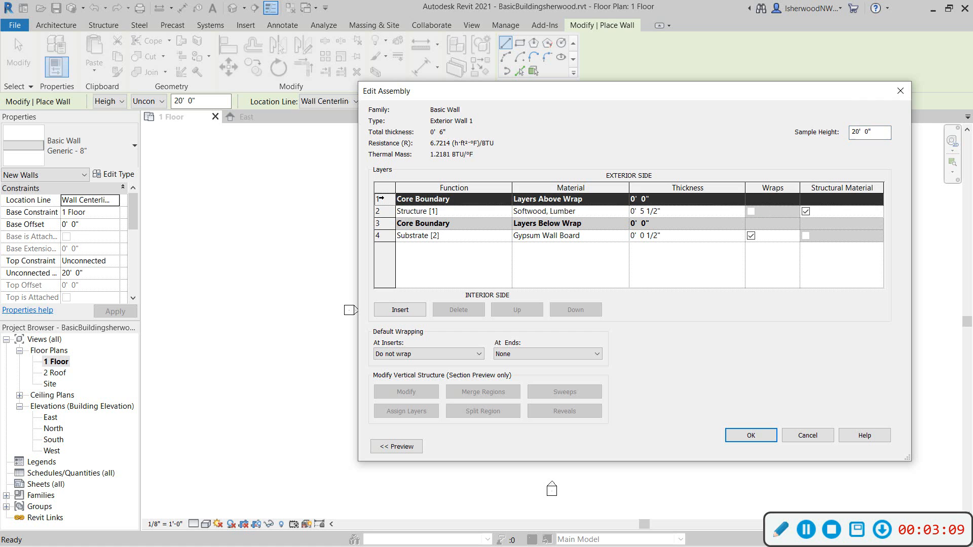
{"action": "left_click", "coordinate": [405, 309]}
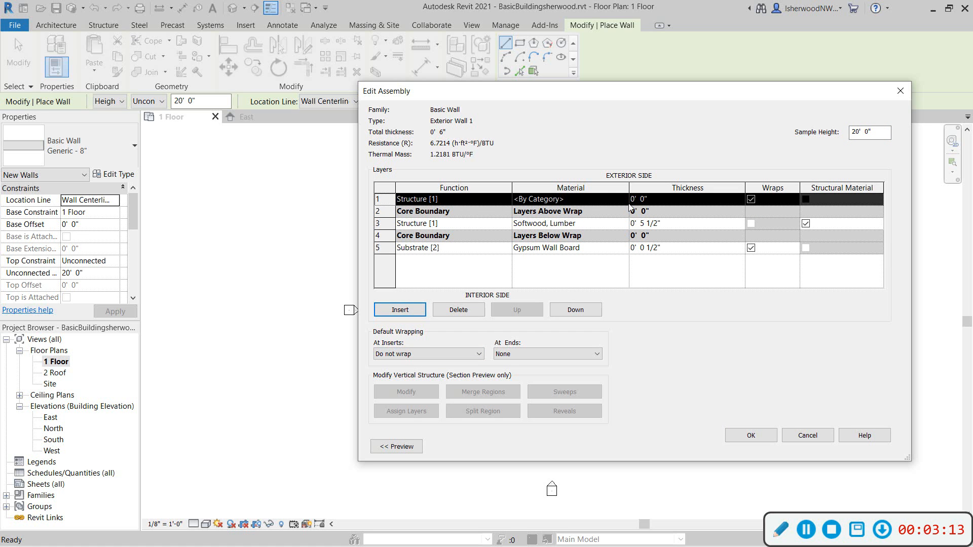
Step: Assign the Softwood, Lumber material to the new outermost exterior layer from the project materials
{"action": "left_click", "coordinate": [612, 200]}
{"action": "left_click", "coordinate": [624, 199]}
{"action": "left_click_drag", "start_coordinate": [580, 293], "coordinate": [585, 315]}
{"action": "left_click_drag", "start_coordinate": [586, 320], "coordinate": [586, 338]}
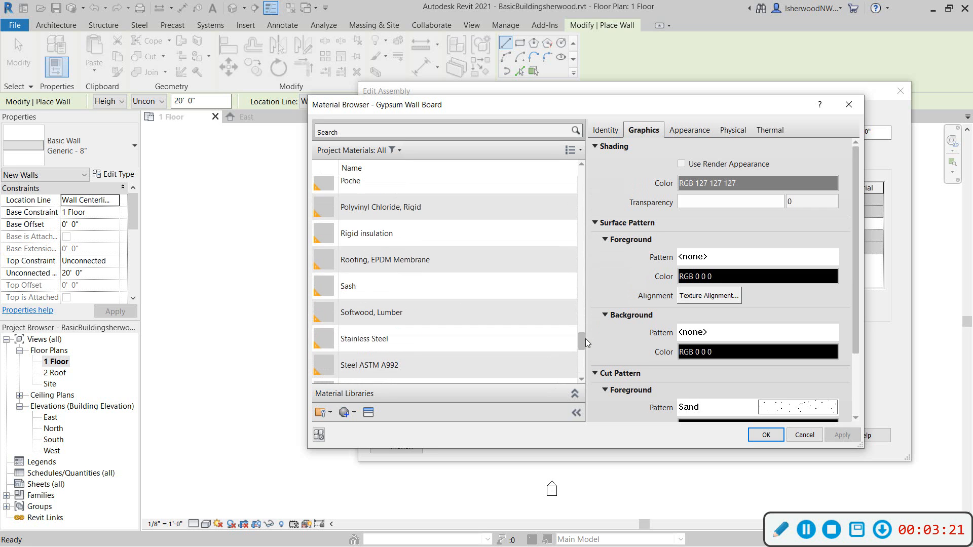
{"action": "left_click", "coordinate": [499, 314]}
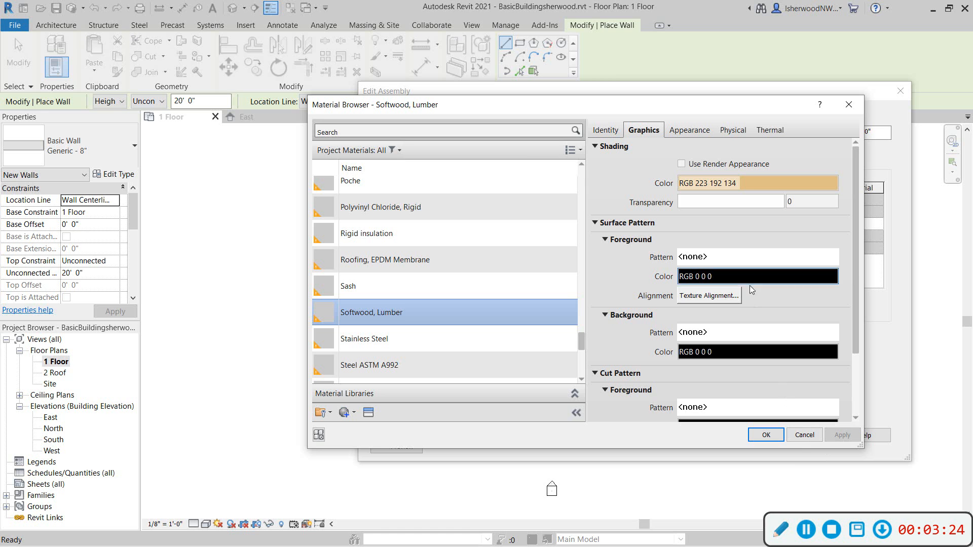
{"action": "left_click", "coordinate": [766, 435]}
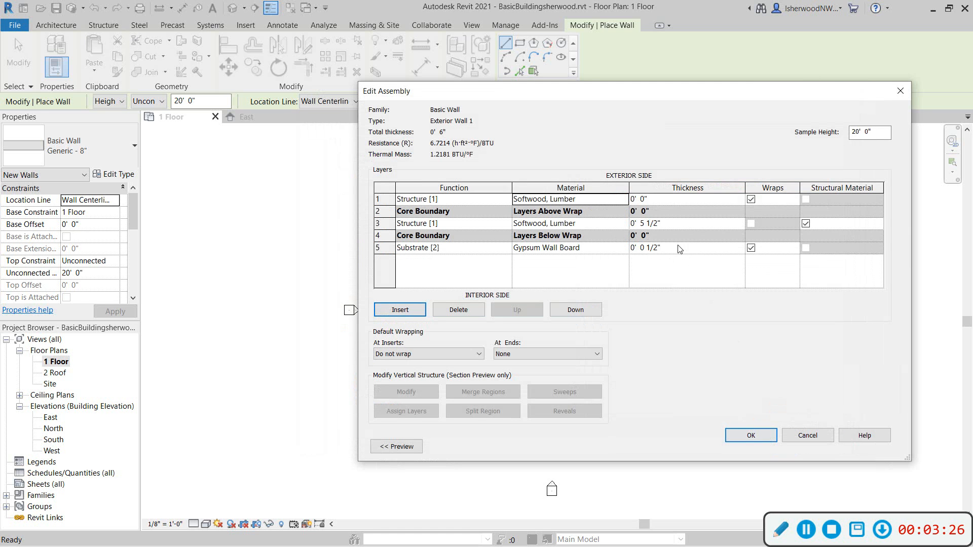
Step: Set the outermost Softwood, Lumber layer's thickness to 1/2" and accept the wall assembly
{"action": "left_click", "coordinate": [645, 198]}
{"action": "left_click_drag", "start_coordinate": [654, 195], "coordinate": [624, 204]}
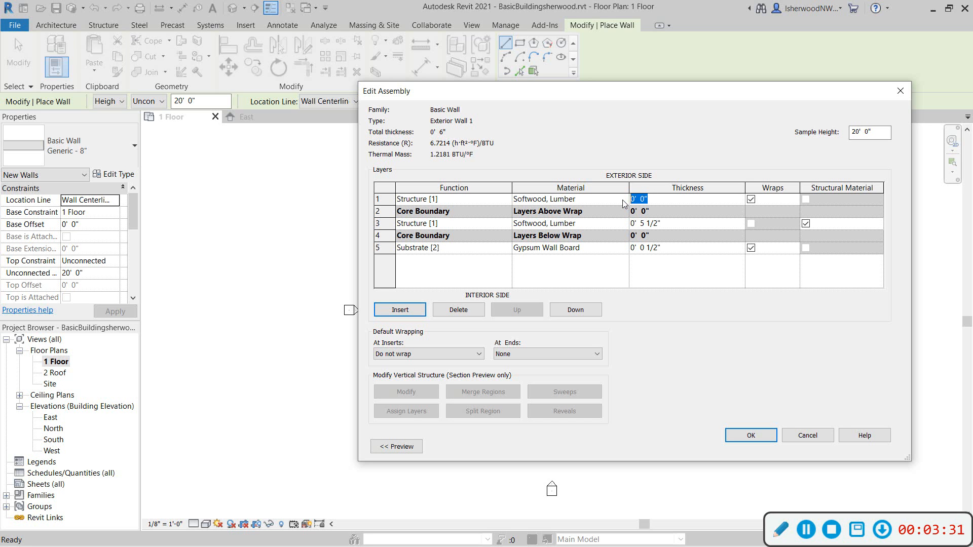
{"action": "type", "text": ".5\""}
{"action": "key", "text": "Return"}
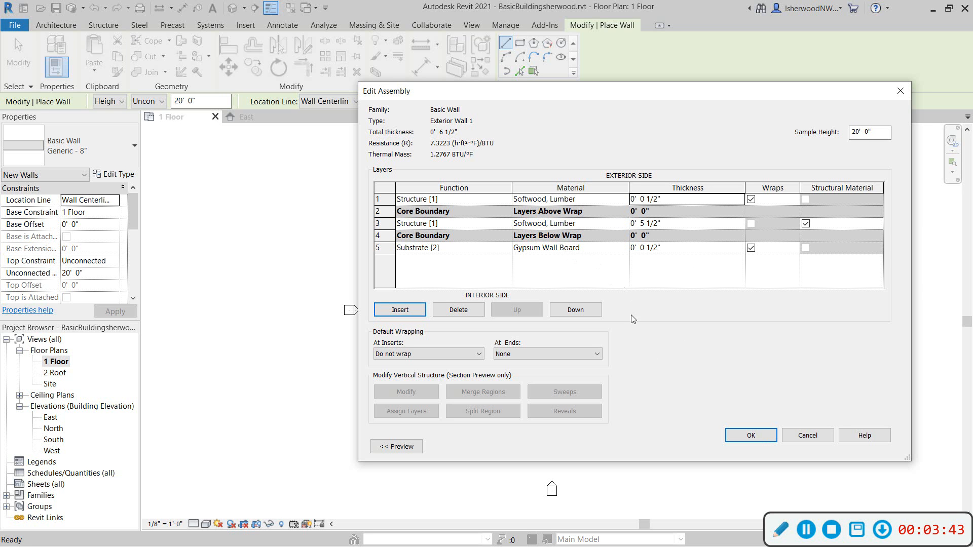
{"action": "left_click", "coordinate": [751, 436]}
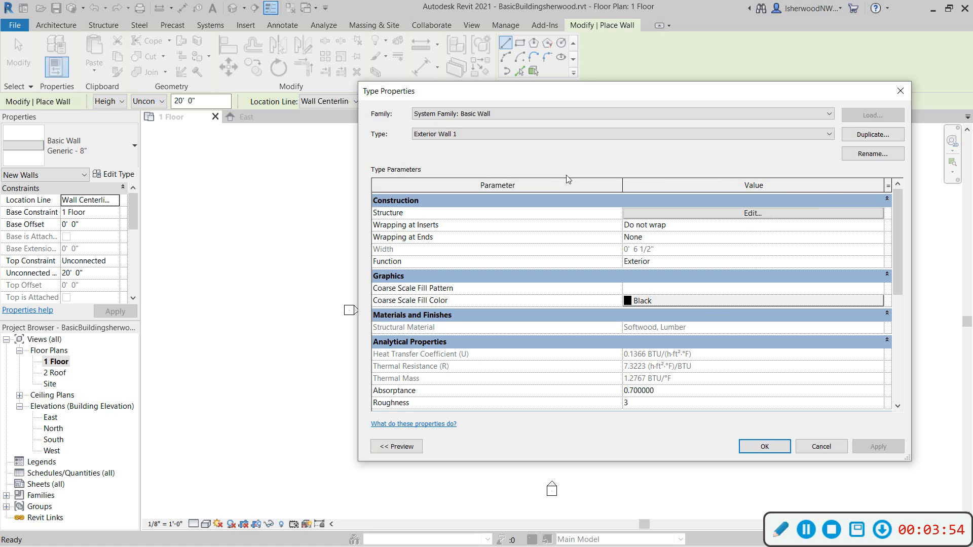
Step: Rename the wall type as Exterior Wall 1 6-1/2" and accept the type properties
{"action": "left_click", "coordinate": [872, 154]}
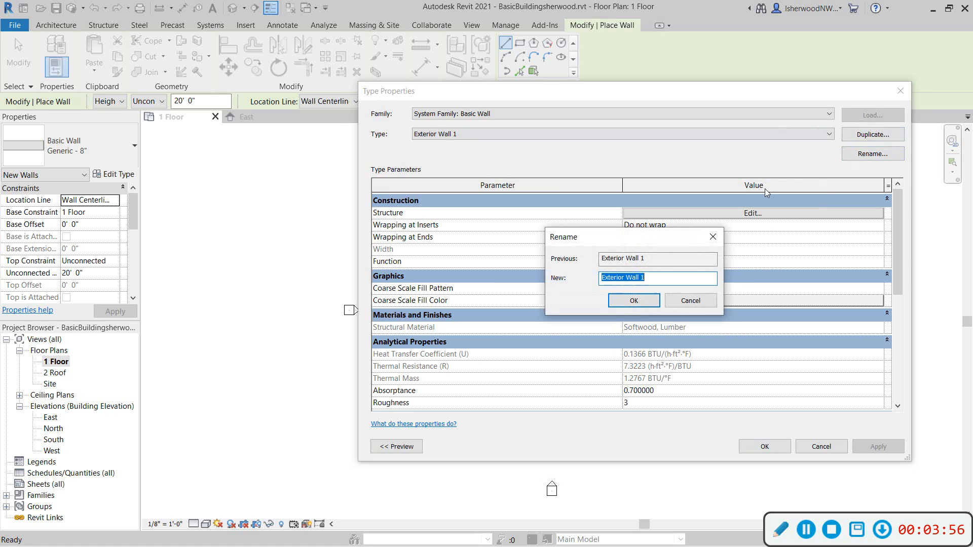
{"action": "left_click", "coordinate": [676, 276]}
{"action": "type", "text": "6-1/2\""}
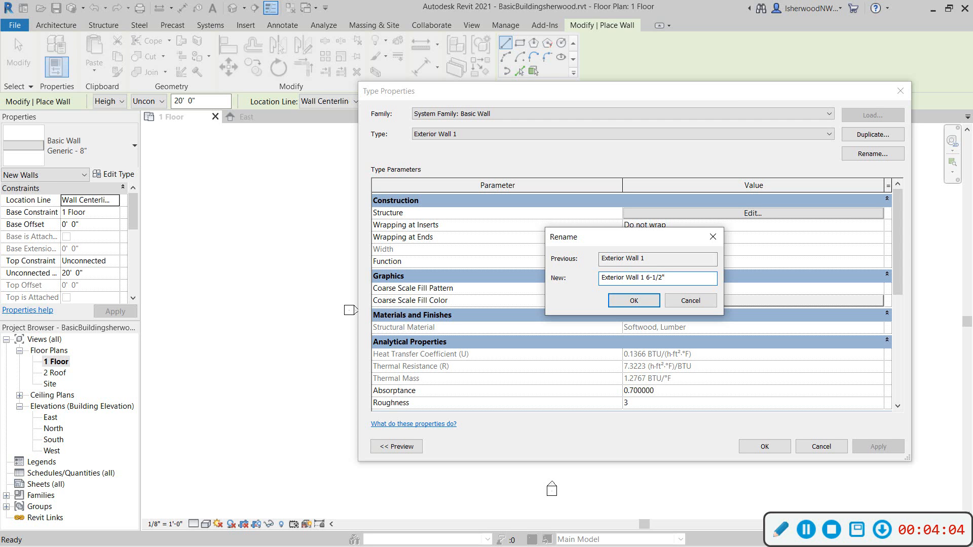
{"action": "left_click", "coordinate": [632, 301]}
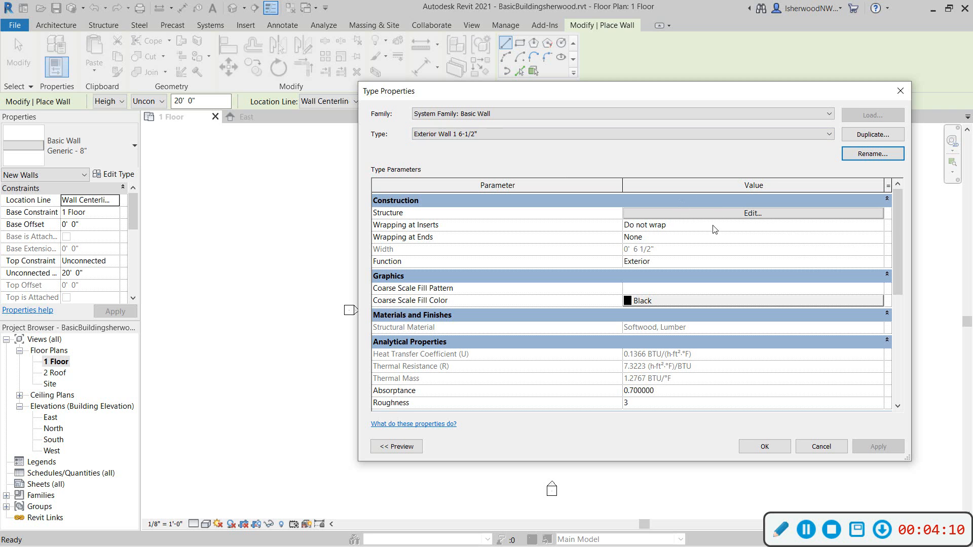
{"action": "left_click", "coordinate": [764, 446]}
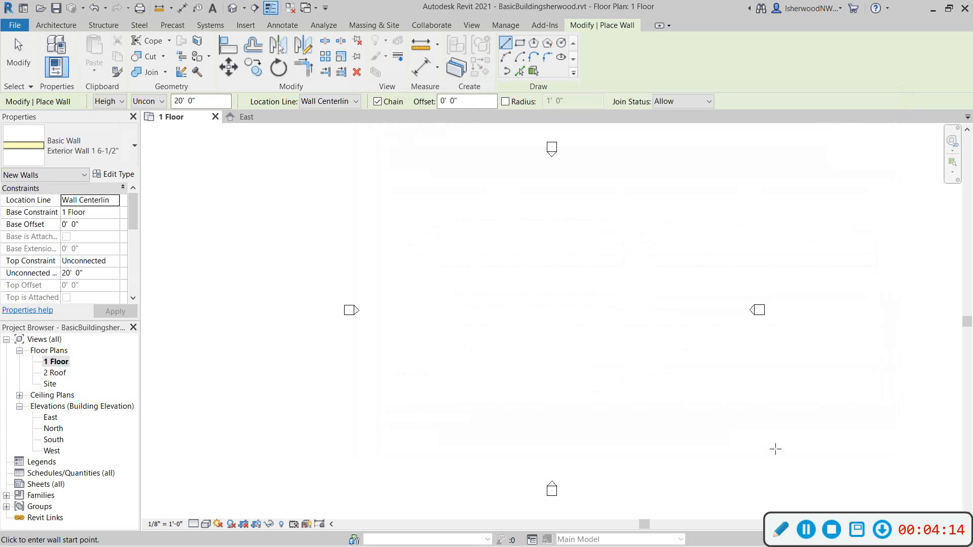